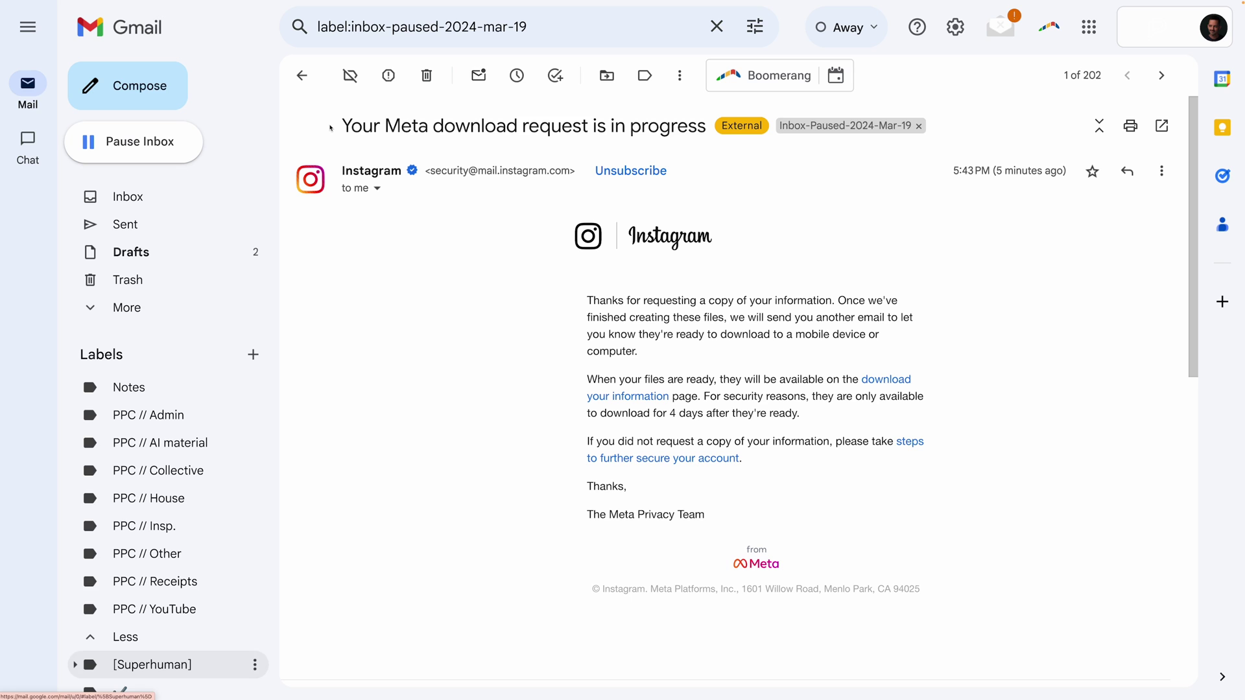
Review the Instagram emails about the requested Meta information download, including the subject lines and the download time limit.
drag(331, 127, 706, 136)
click(559, 302)
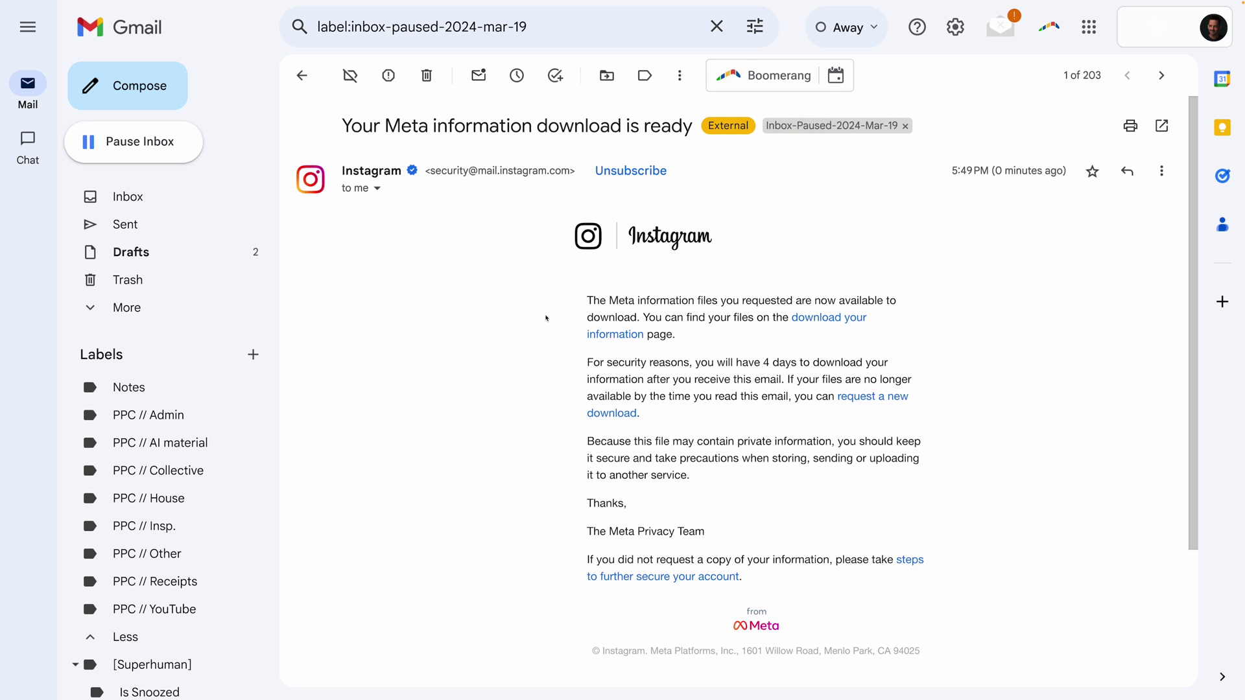
drag(338, 125, 688, 129)
click(535, 439)
drag(763, 361, 642, 379)
click(683, 396)
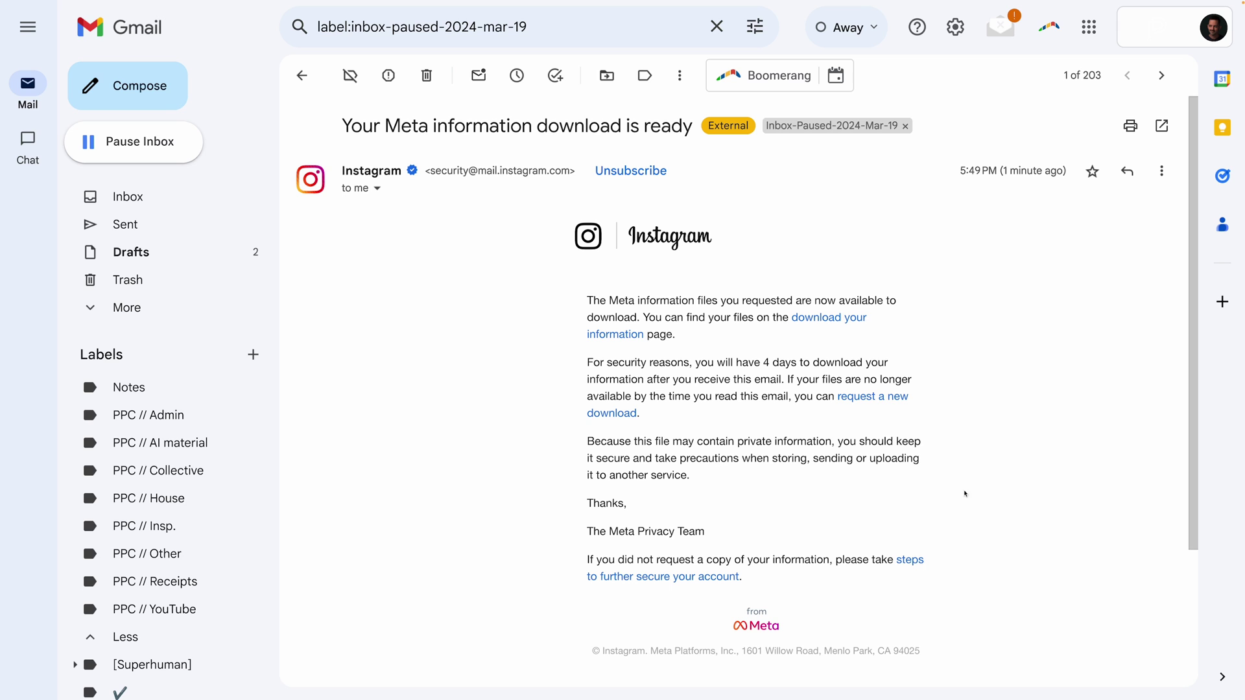
Open the download your information page from the email and confirm access with the account password.
click(846, 321)
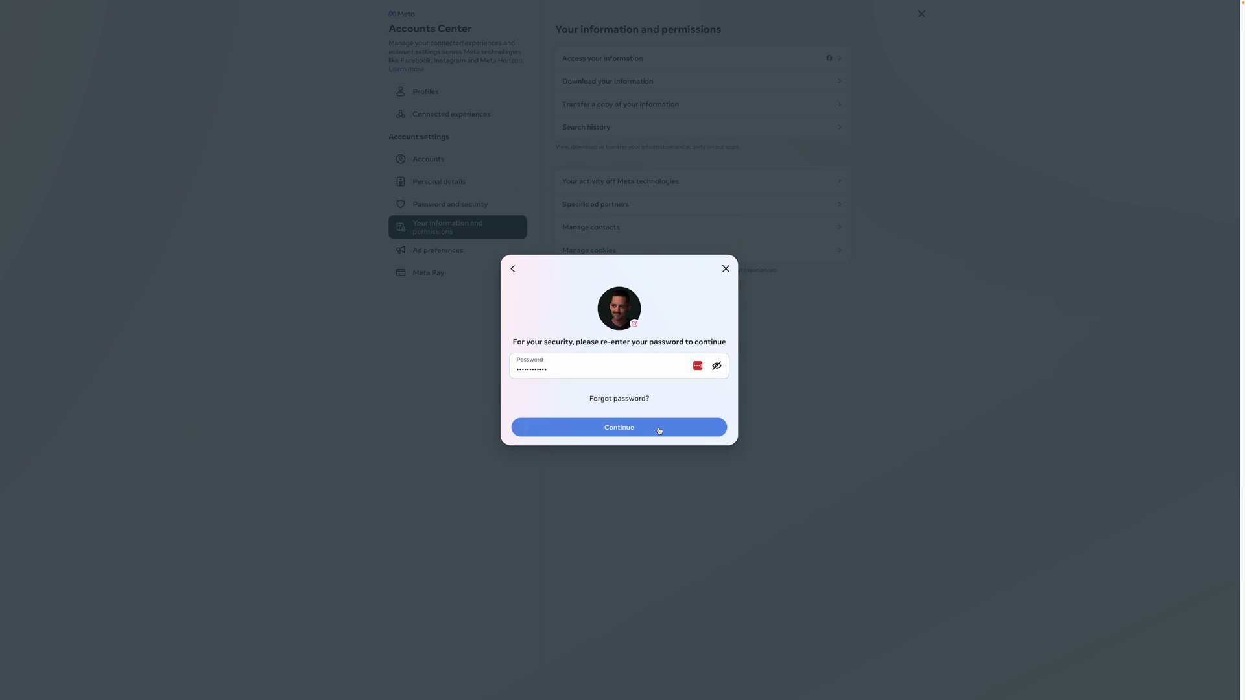
click(658, 428)
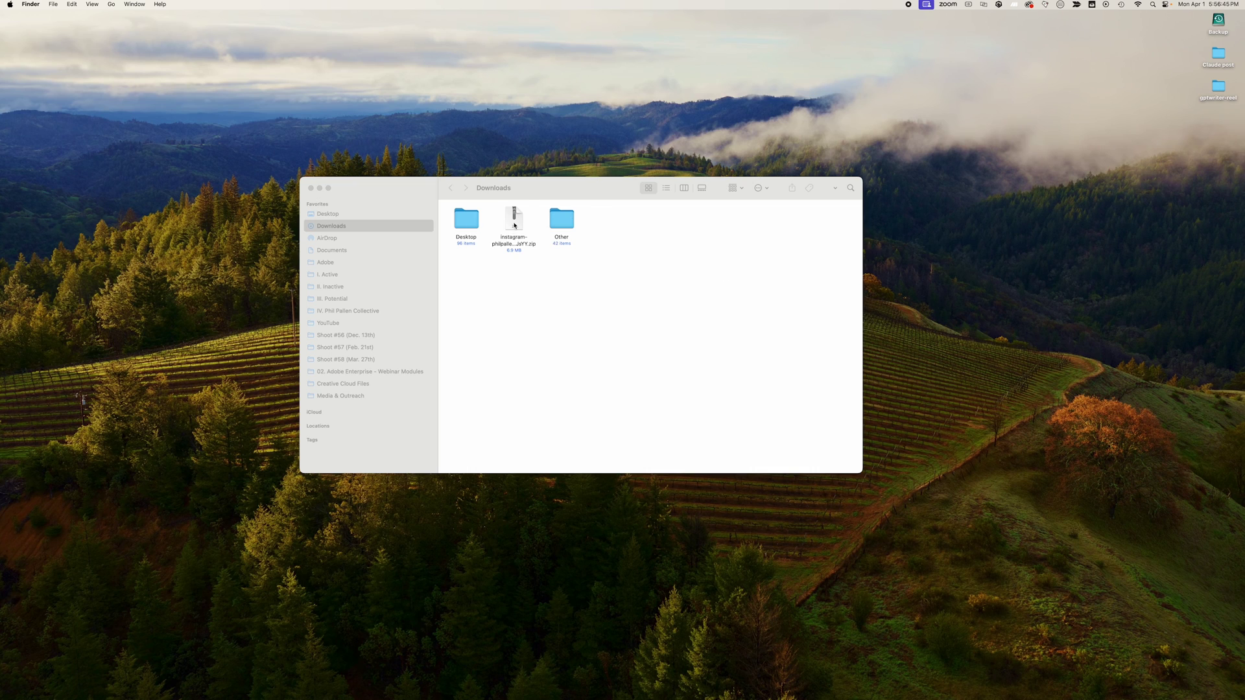
Extract the Instagram zip archive in the Downloads folder and open the extracted folder.
double_click(515, 225)
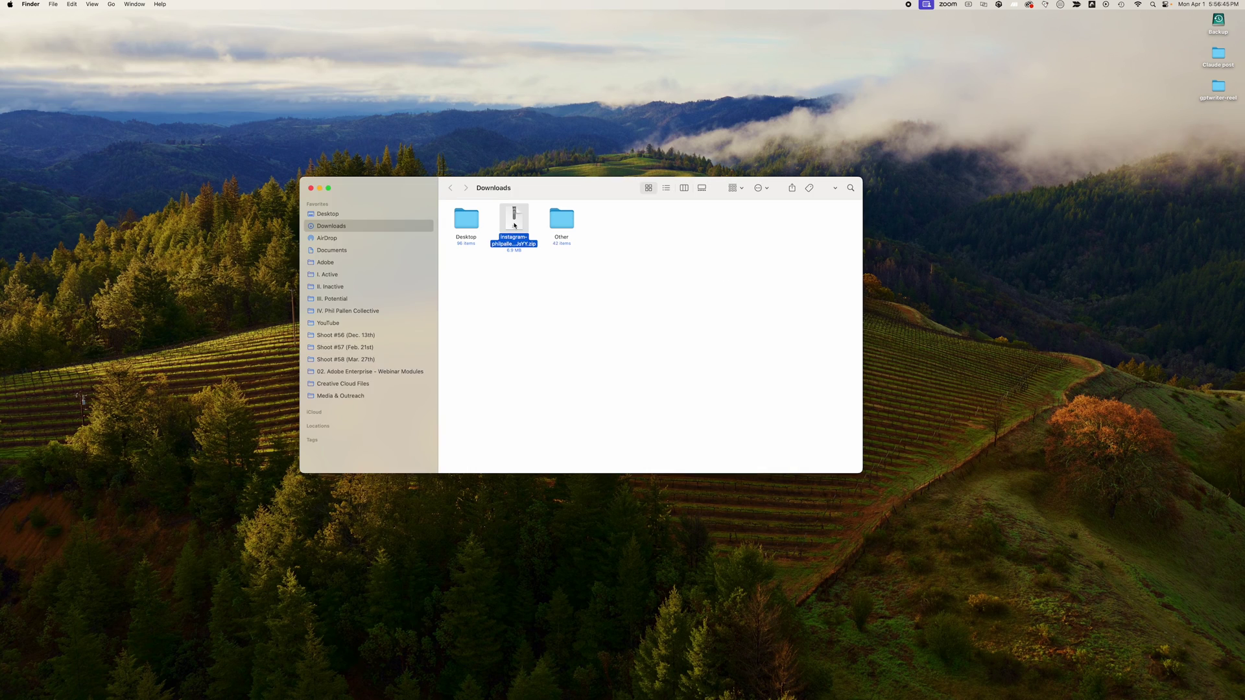
double_click(518, 226)
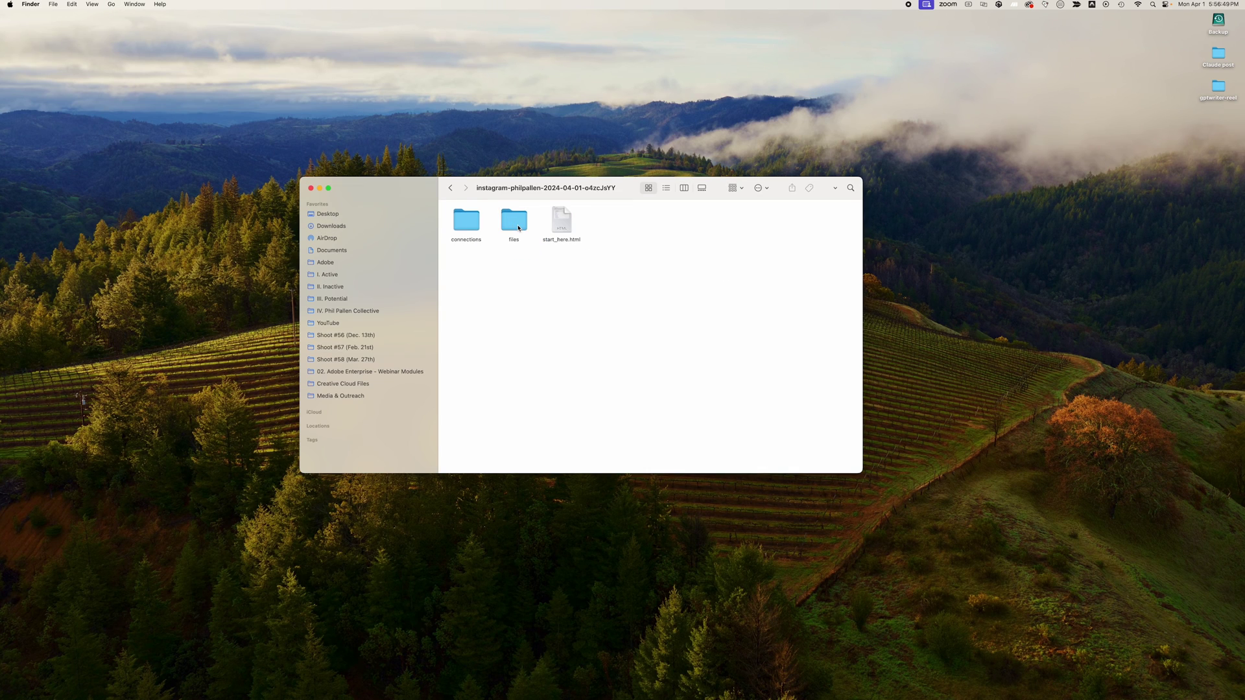
double_click(513, 223)
key(super+Up)
key(super+Up)
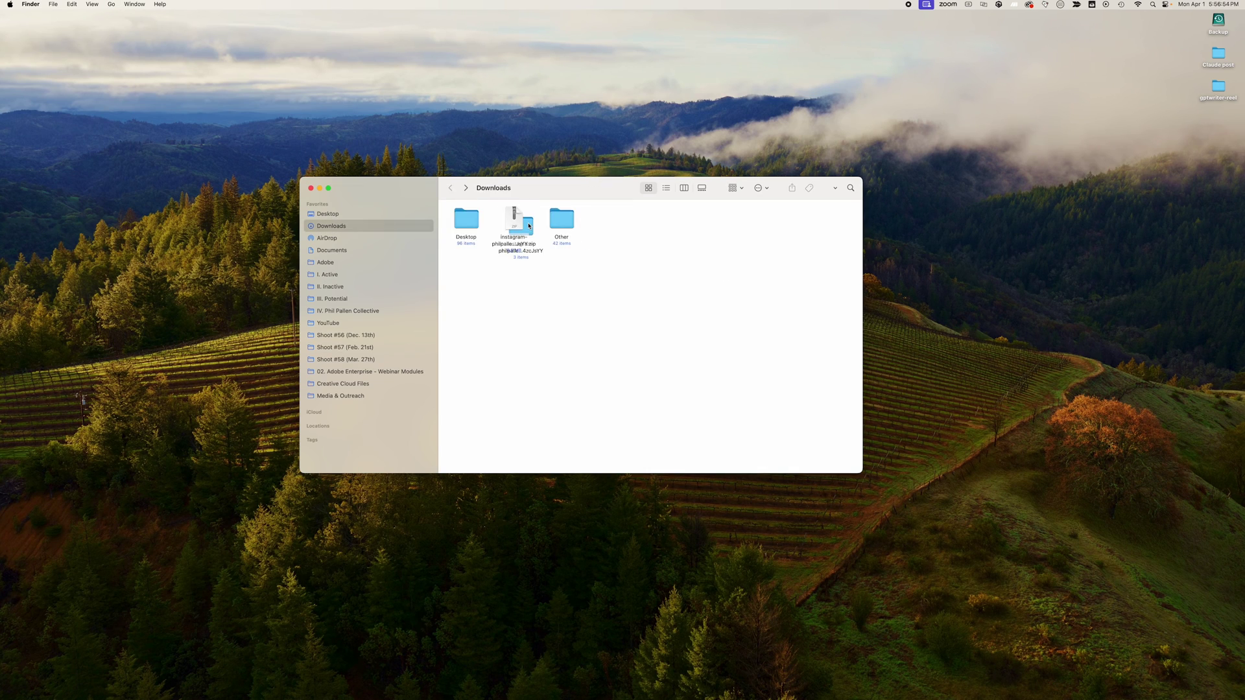
Open the followers_and_following folder within connections in the extracted Instagram folder and show its files as a list.
double_click(529, 225)
double_click(466, 221)
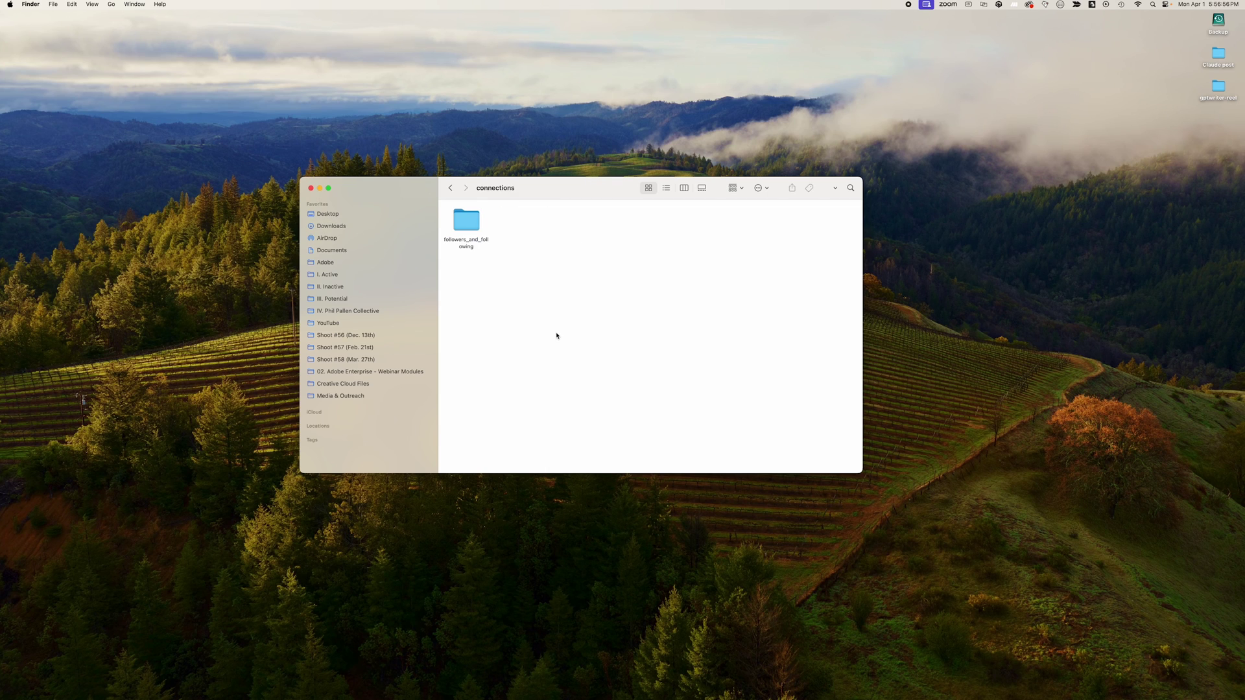
click(472, 232)
double_click(471, 232)
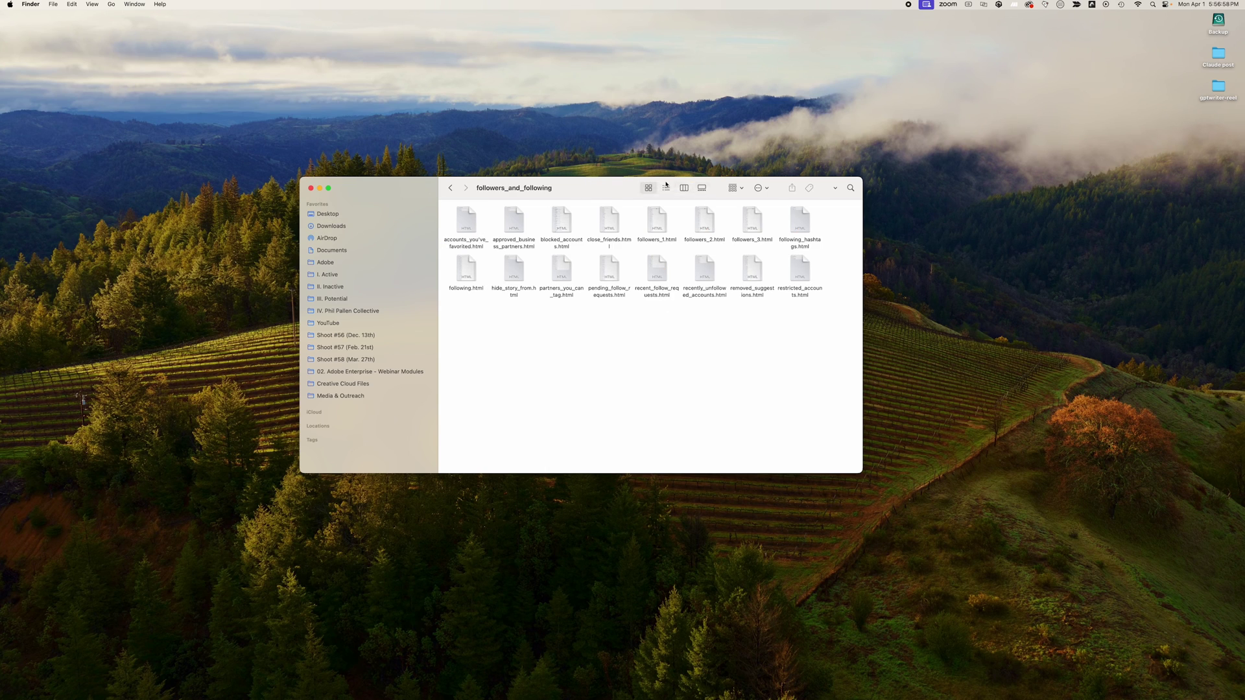
key(super+2)
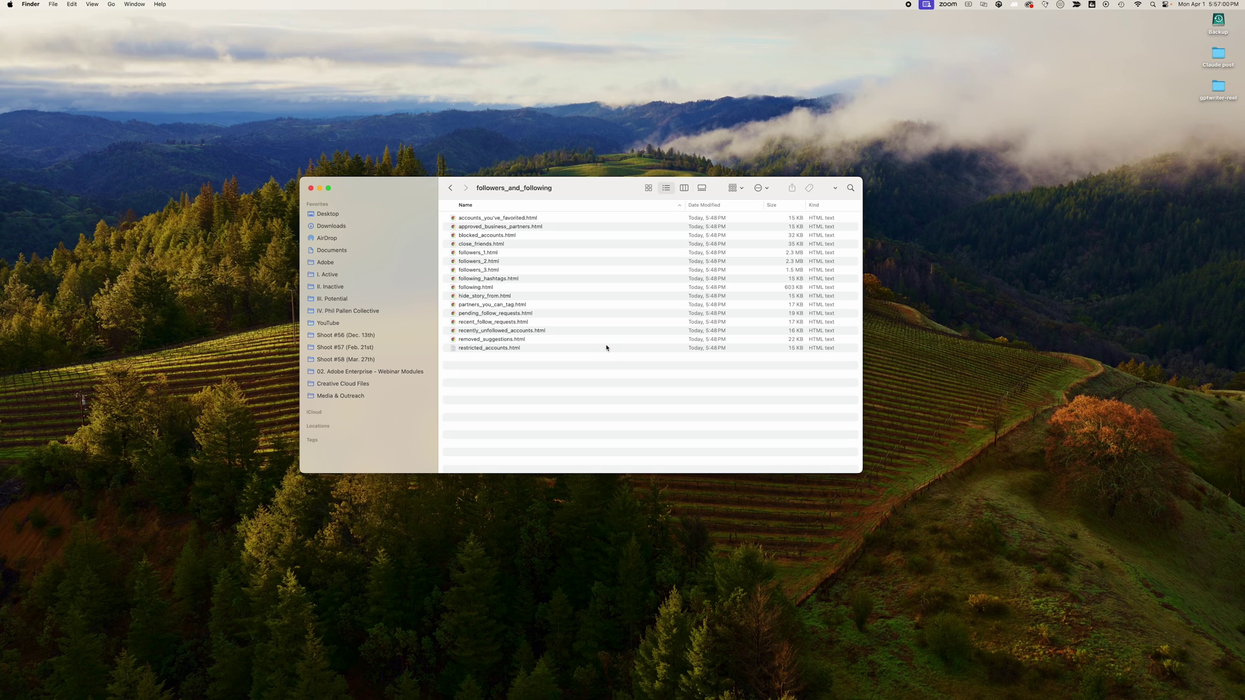
Open the exported followers_1.html file in the browser.
click(493, 252)
key(Down)
key(Down)
double_click(491, 253)
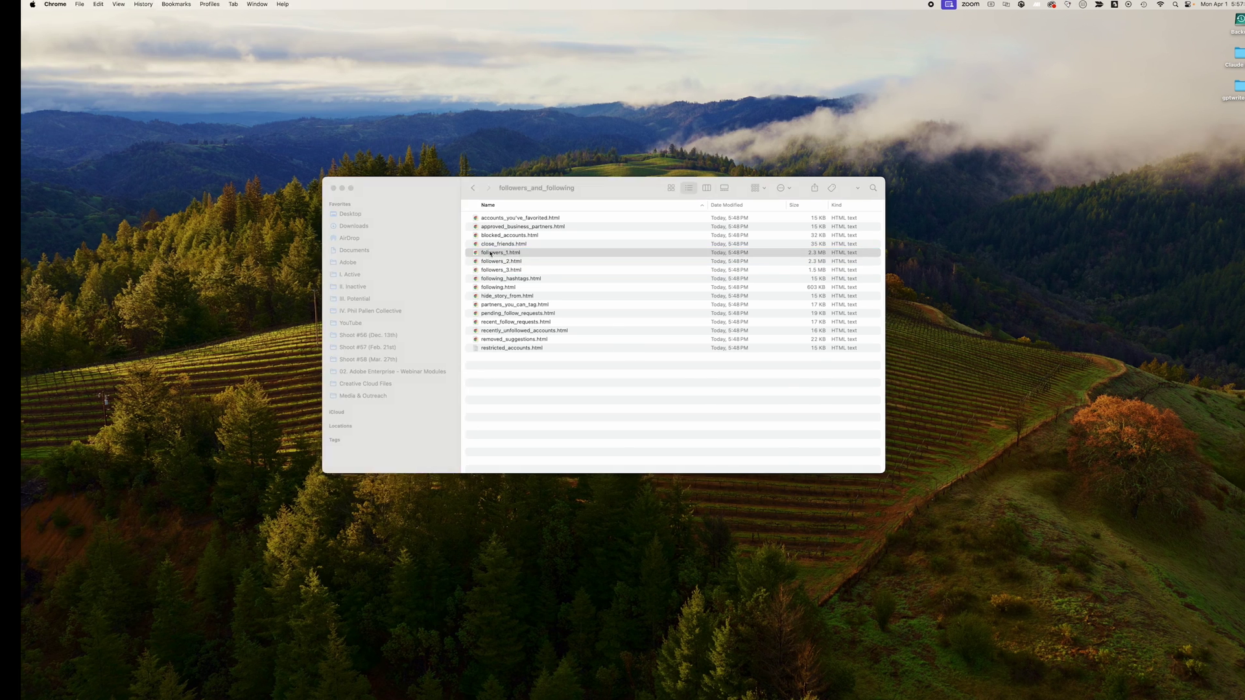
Search Google for "list comparison tool" and open the Tartaglia Lab "Compare two lists" result.
click(649, 222)
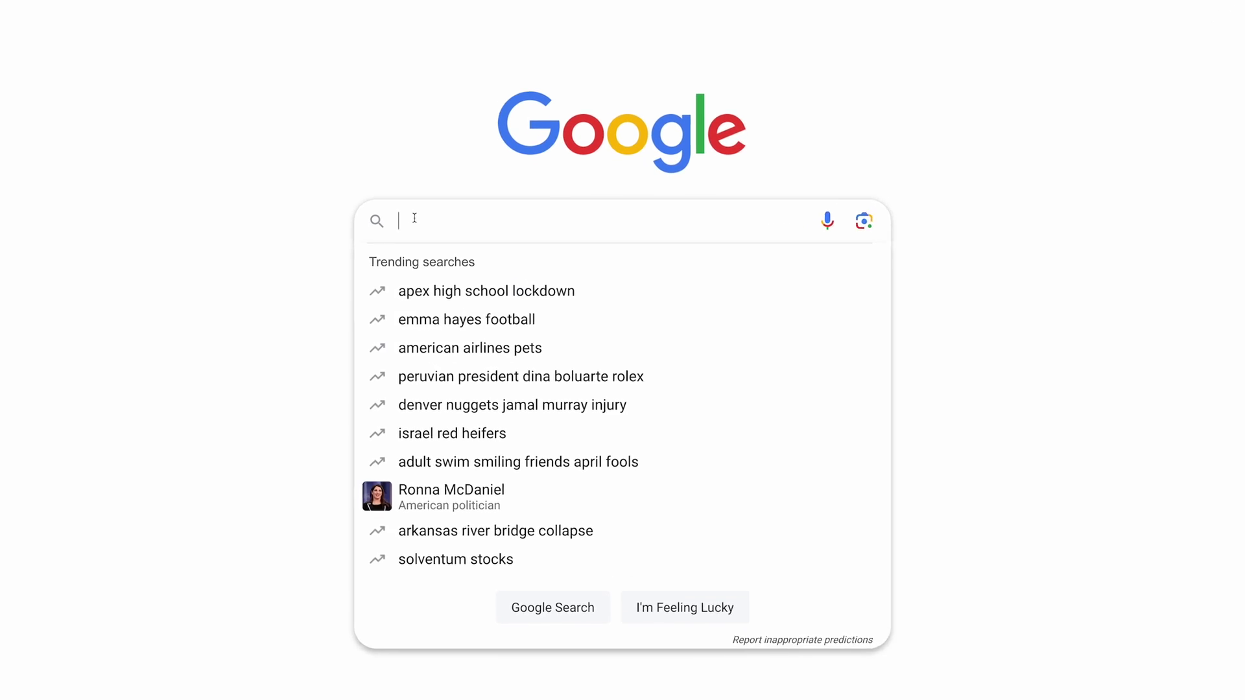
text(list comparison tool)
key(Return)
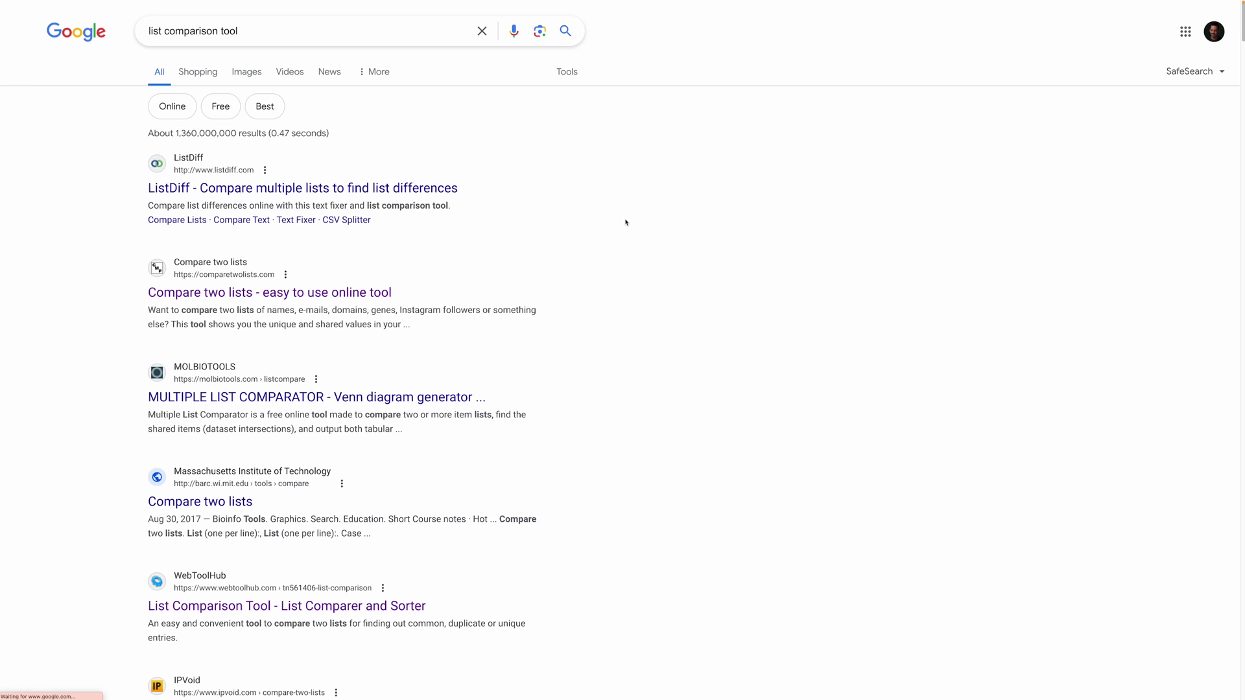
scroll(625, 222, down, 7)
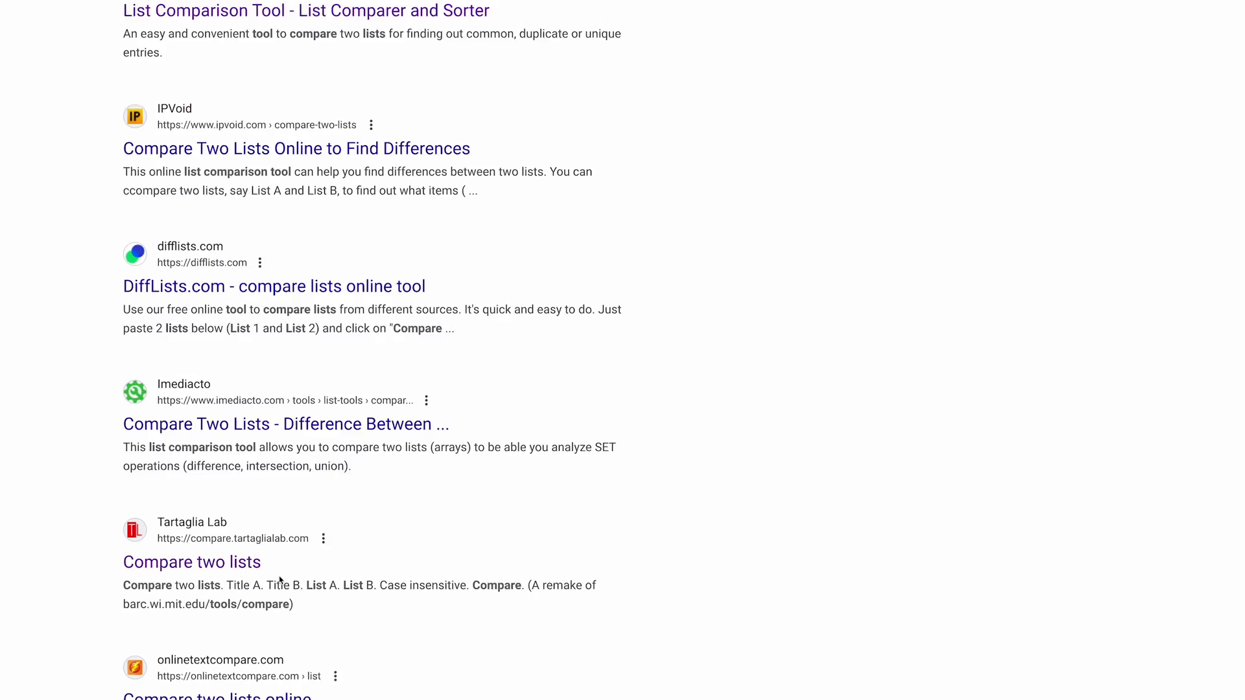
click(220, 569)
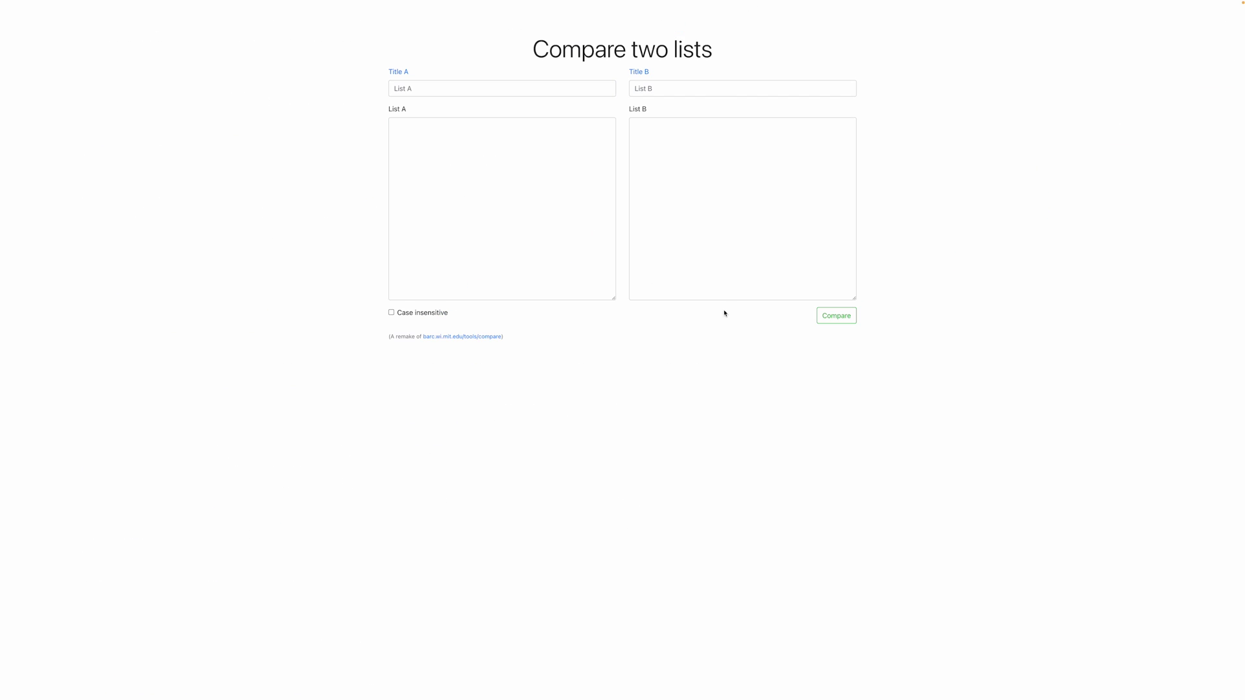
Title list A "Following" and list B "Followers" in the comparison tool.
click(495, 86)
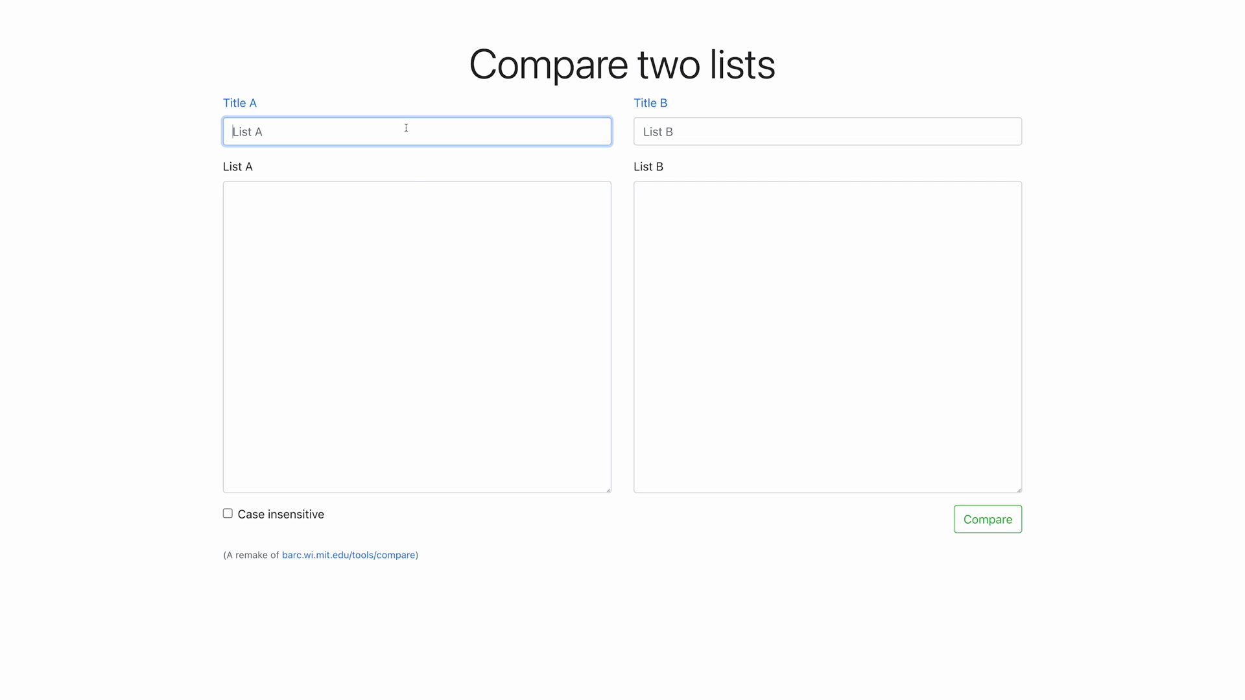
text(G)
key(BackSpace)
text(Following)
click(741, 131)
text(Followers)
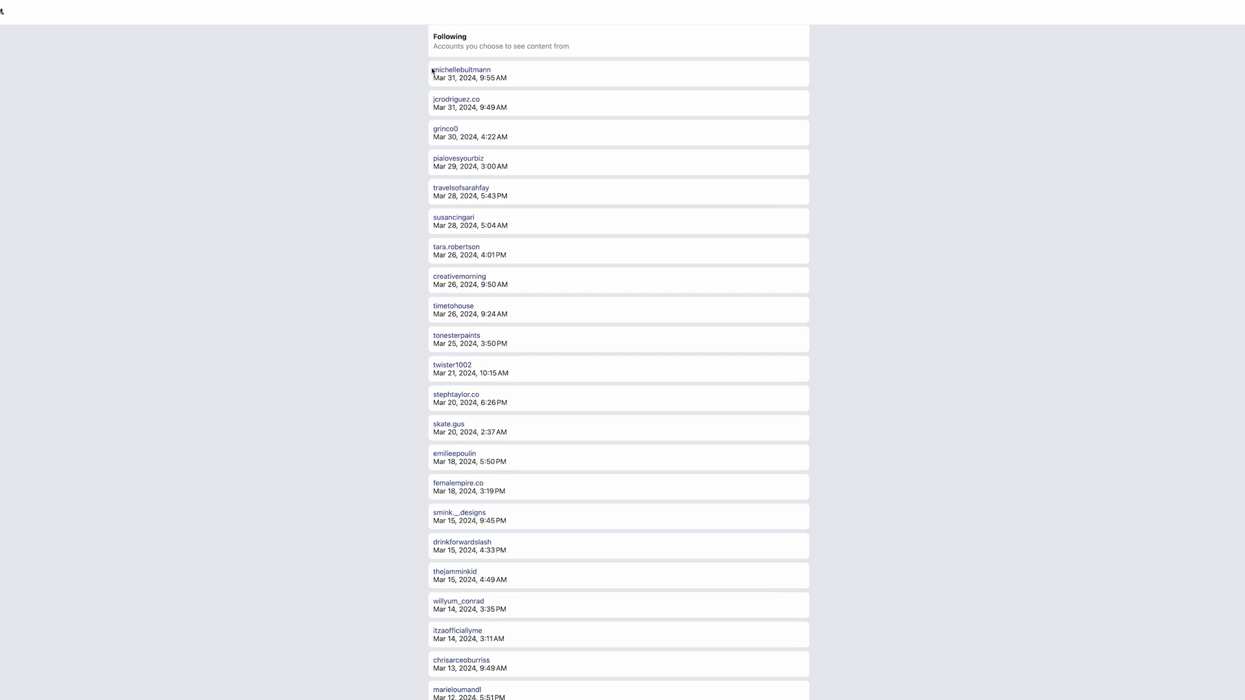
Copy every entry from the exported Following page, from the first account to the last, and paste them into List A.
drag(449, 66, 503, 65)
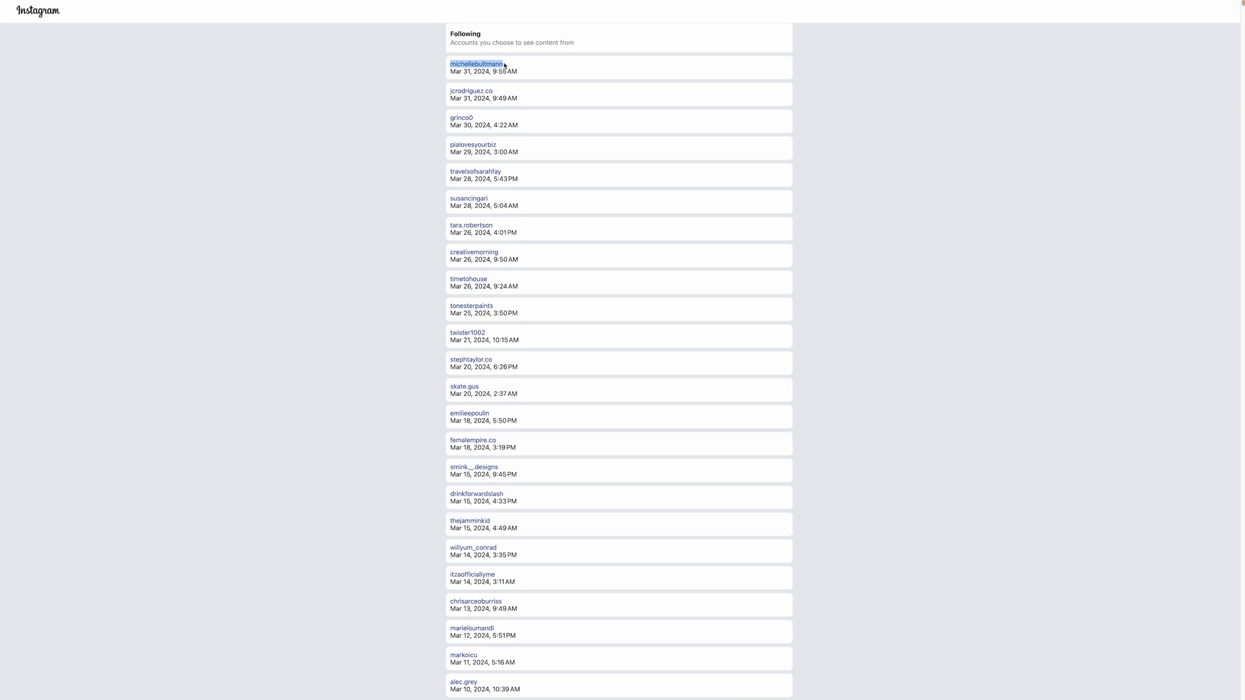
key(shift+super+Down)
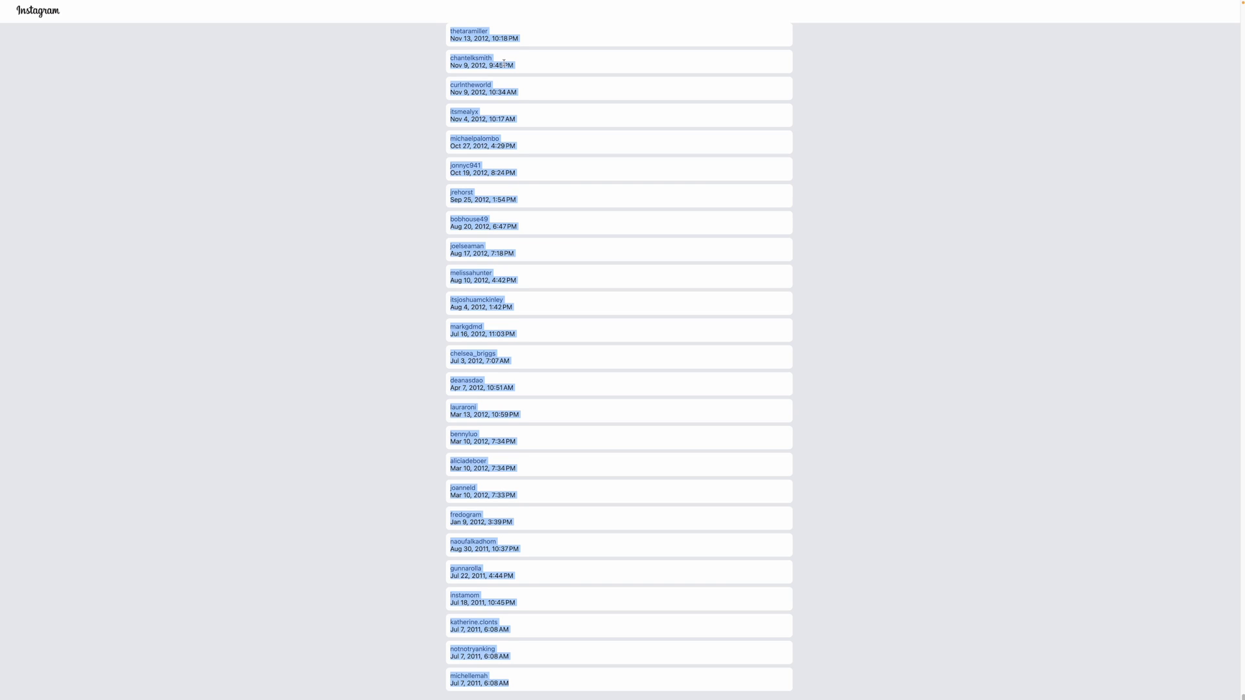
key(ctrl+Tab)
click(533, 272)
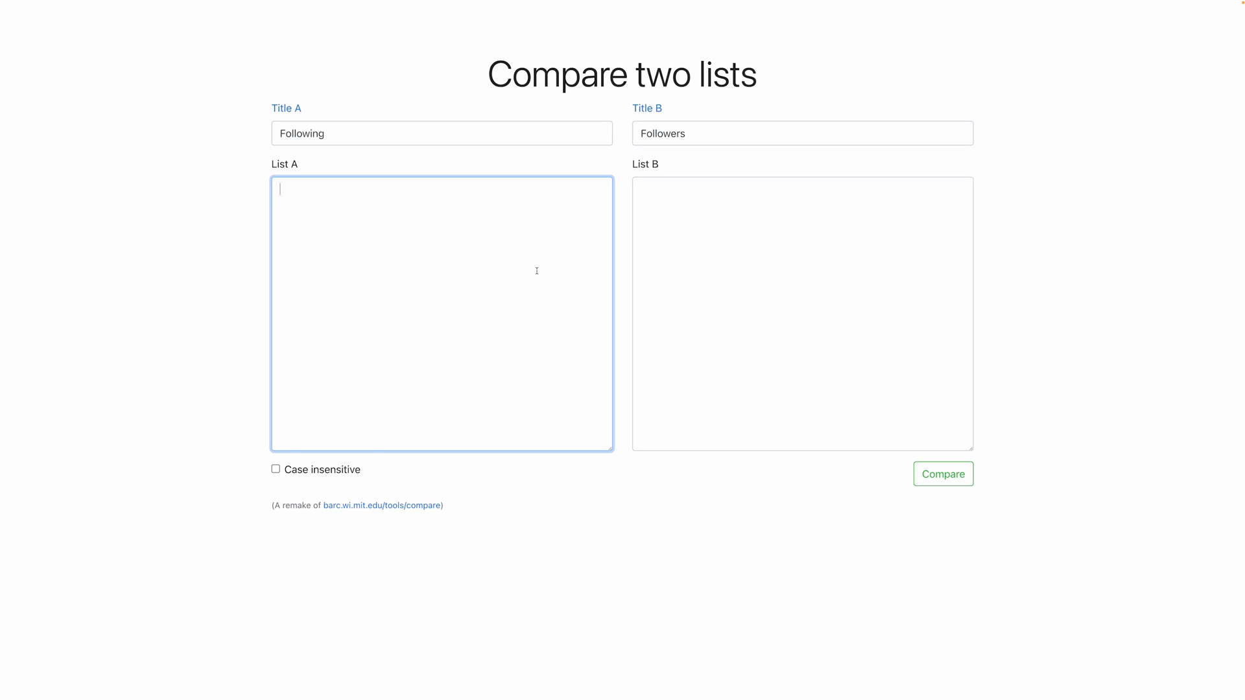
key(ctrl+v)
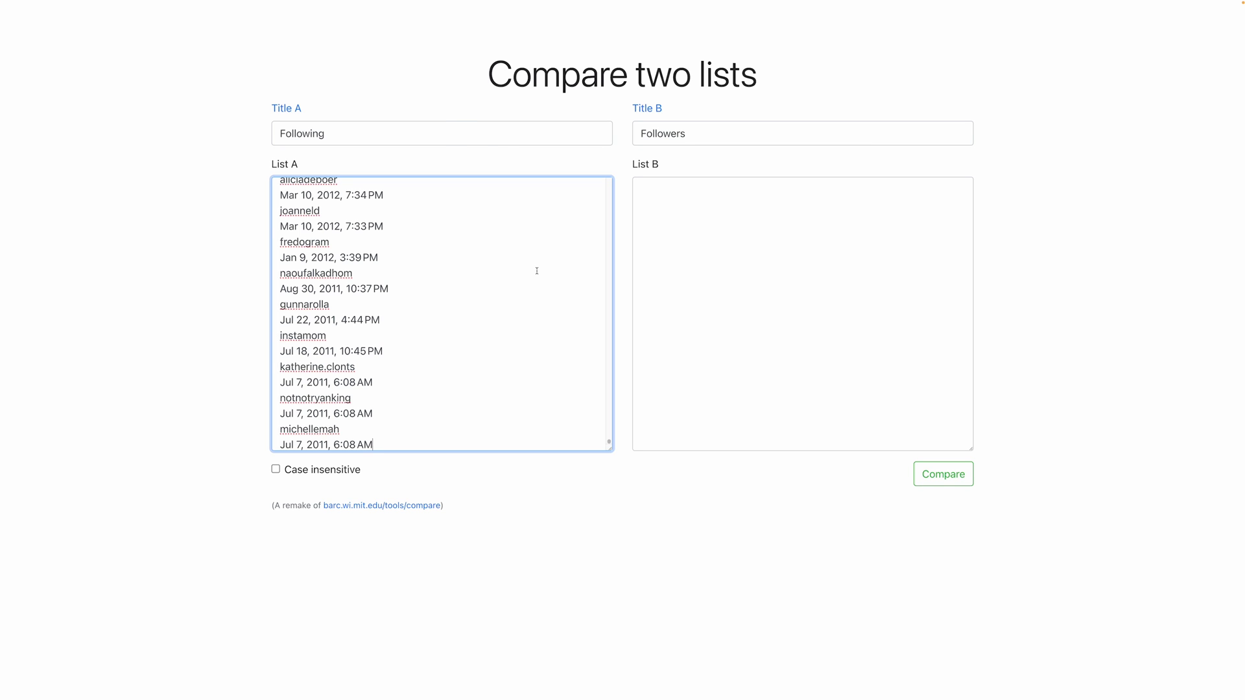
Transfer the account entries from the exported Followers pages into List B and compare the two lists.
key(ctrl+Tab)
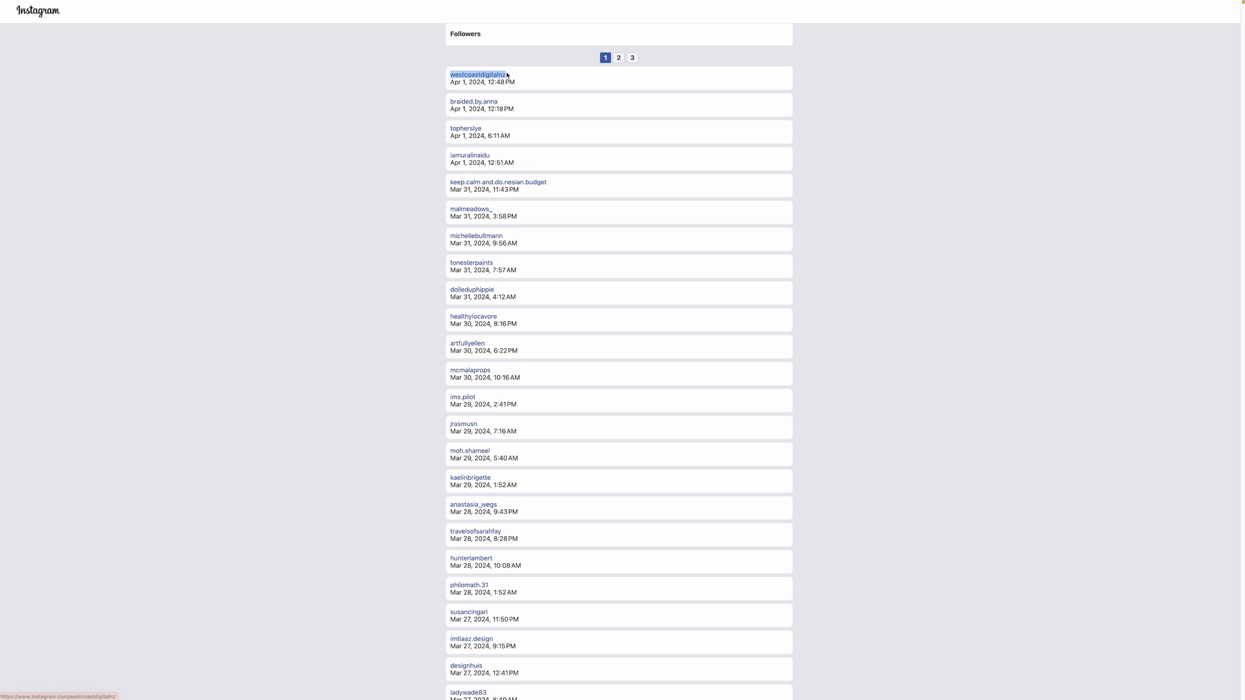
scroll(697, 577, down, 20)
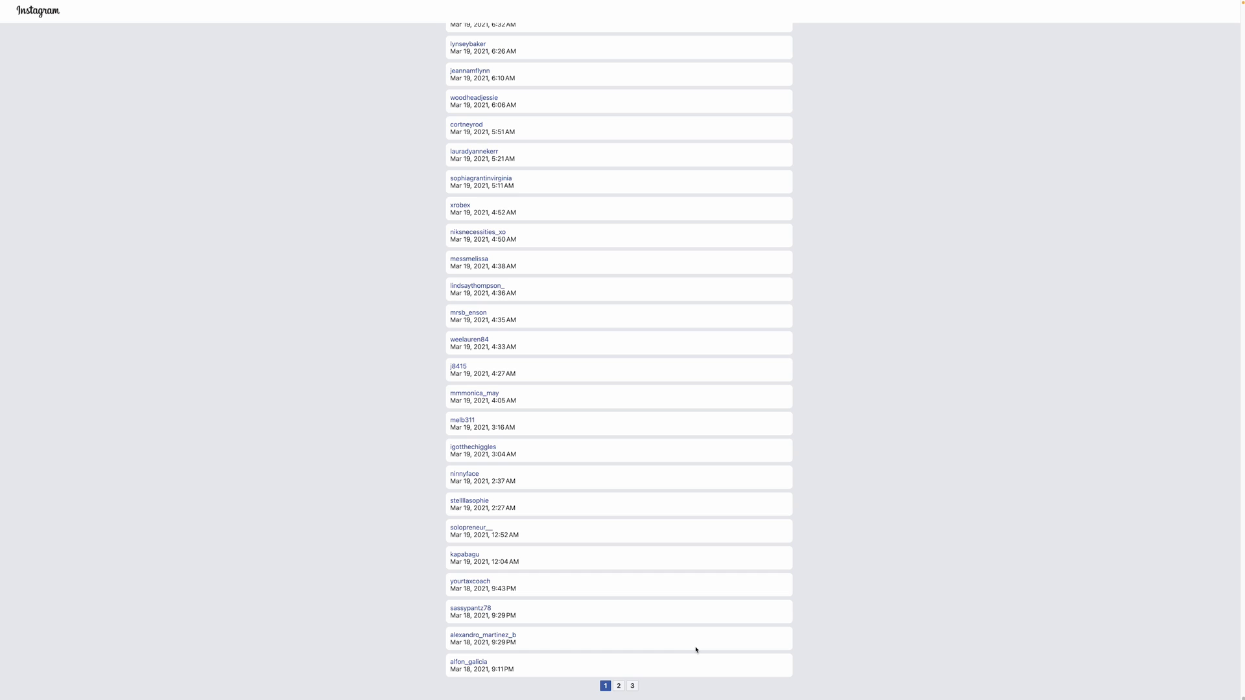
key(ctrl+shift+Tab)
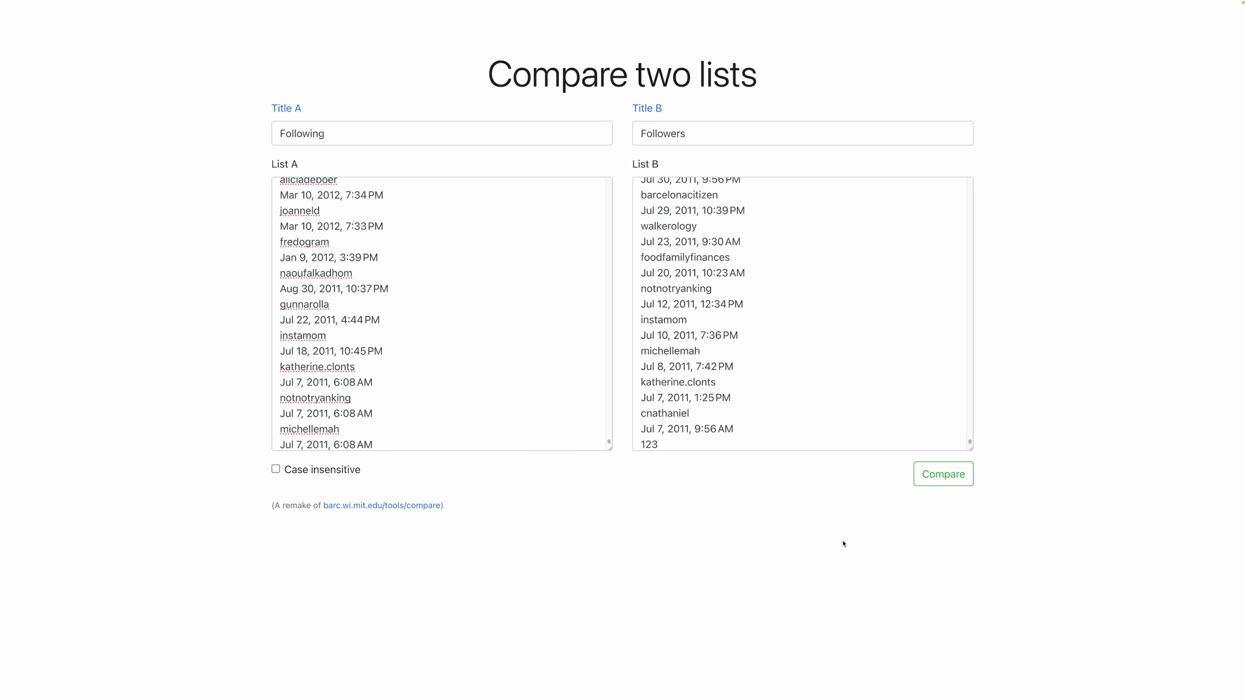
click(929, 477)
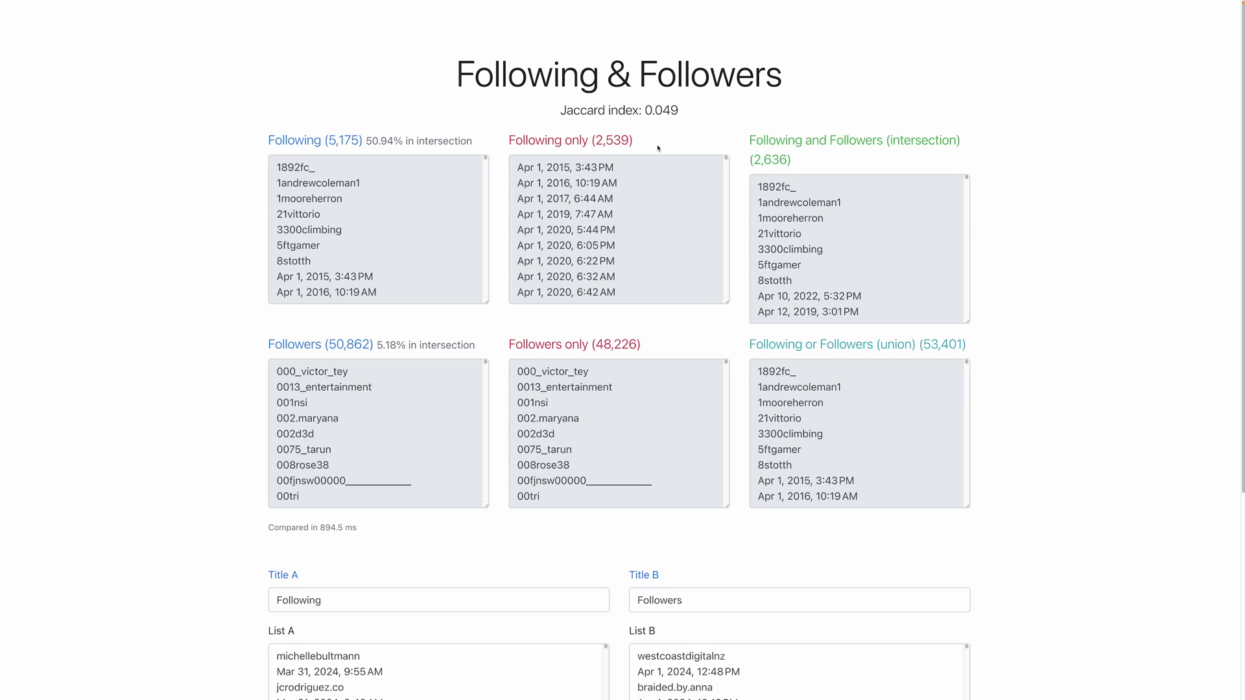
Copy the account usernames listed after the dates in the Following only results and paste them into the blank text document.
scroll(660, 216, down, 20)
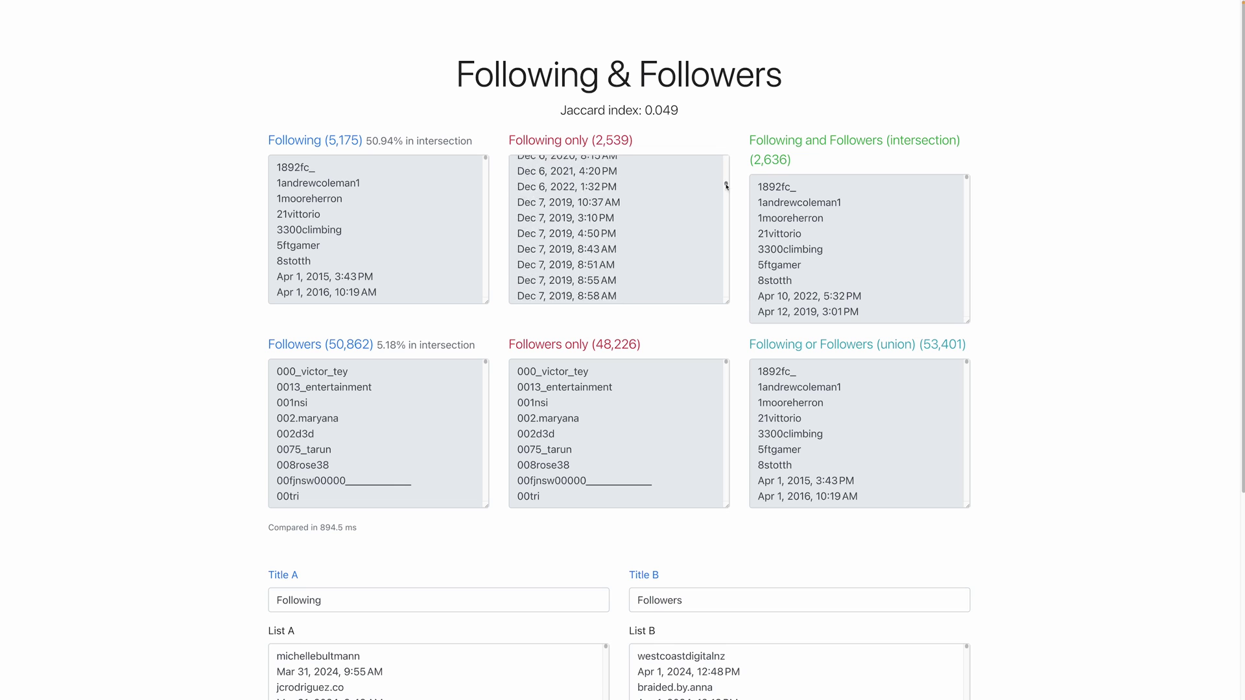
drag(594, 301, 517, 163)
scroll(547, 270, up, 2)
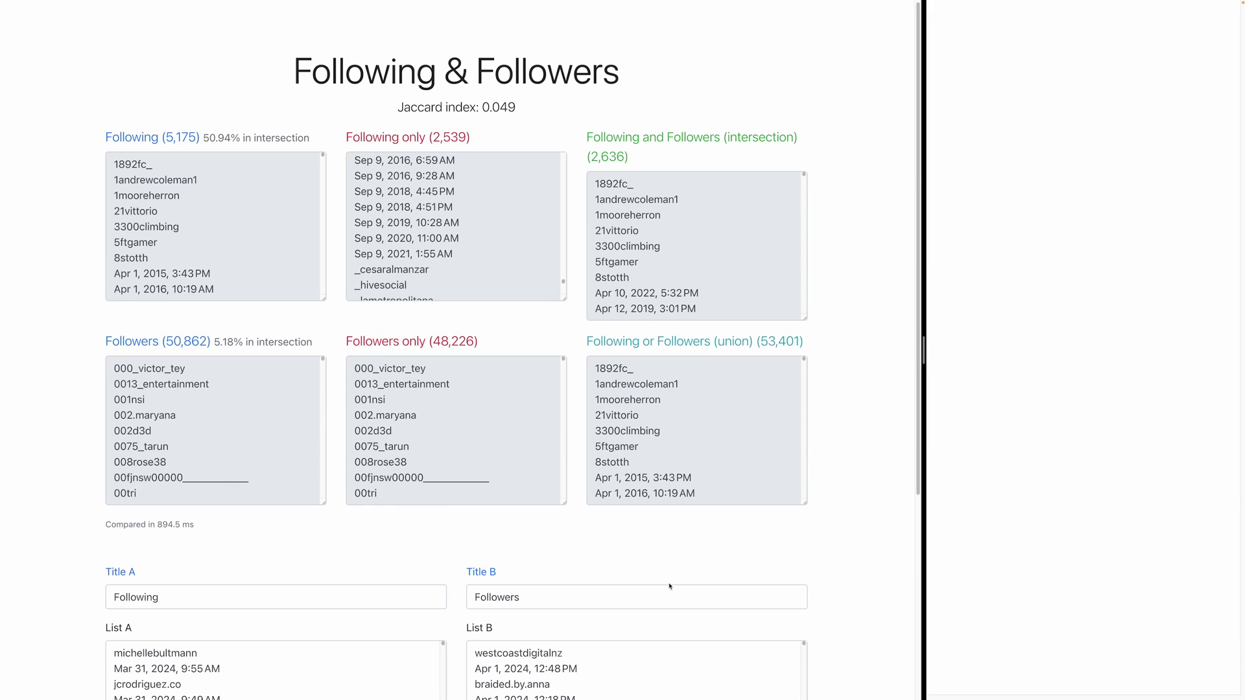
key(super+v)
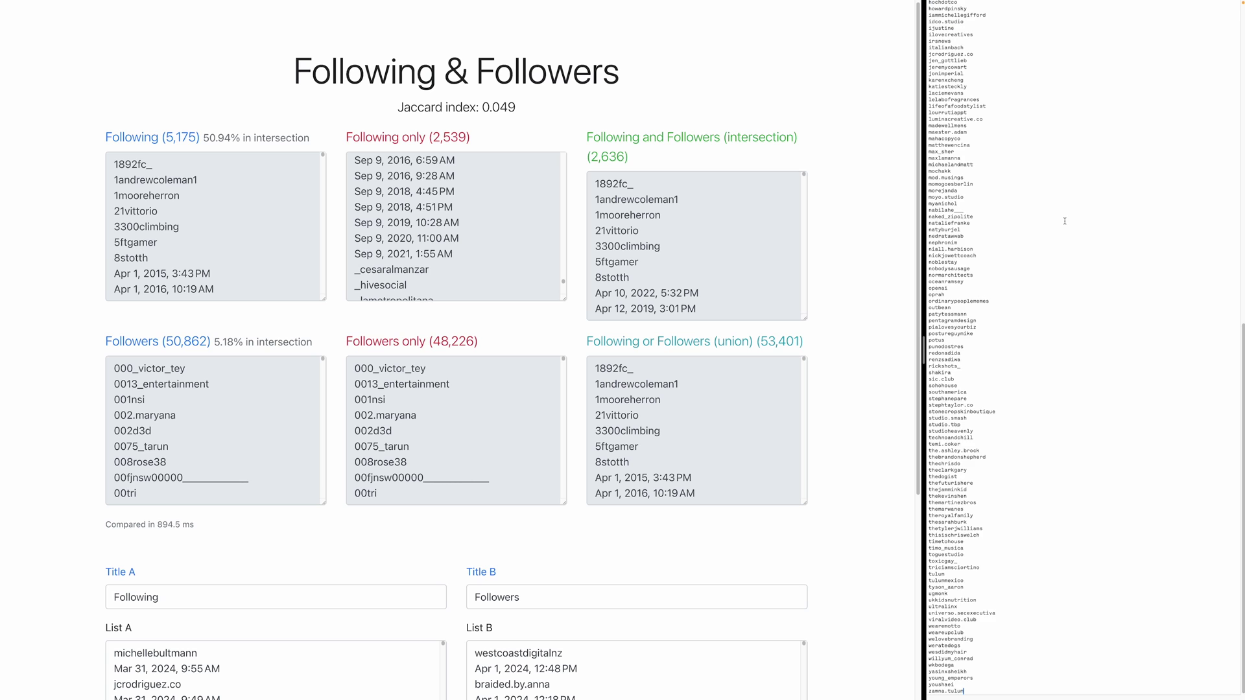
scroll(1051, 325, up, 10)
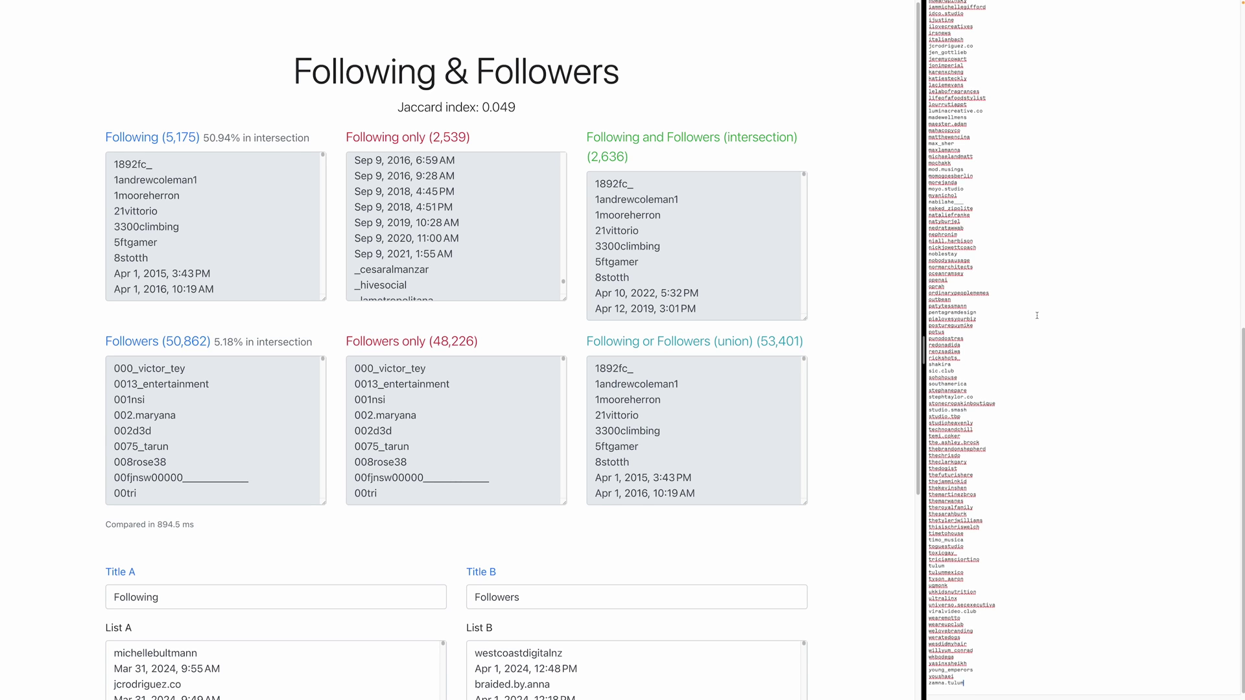
scroll(1040, 311, up, 3)
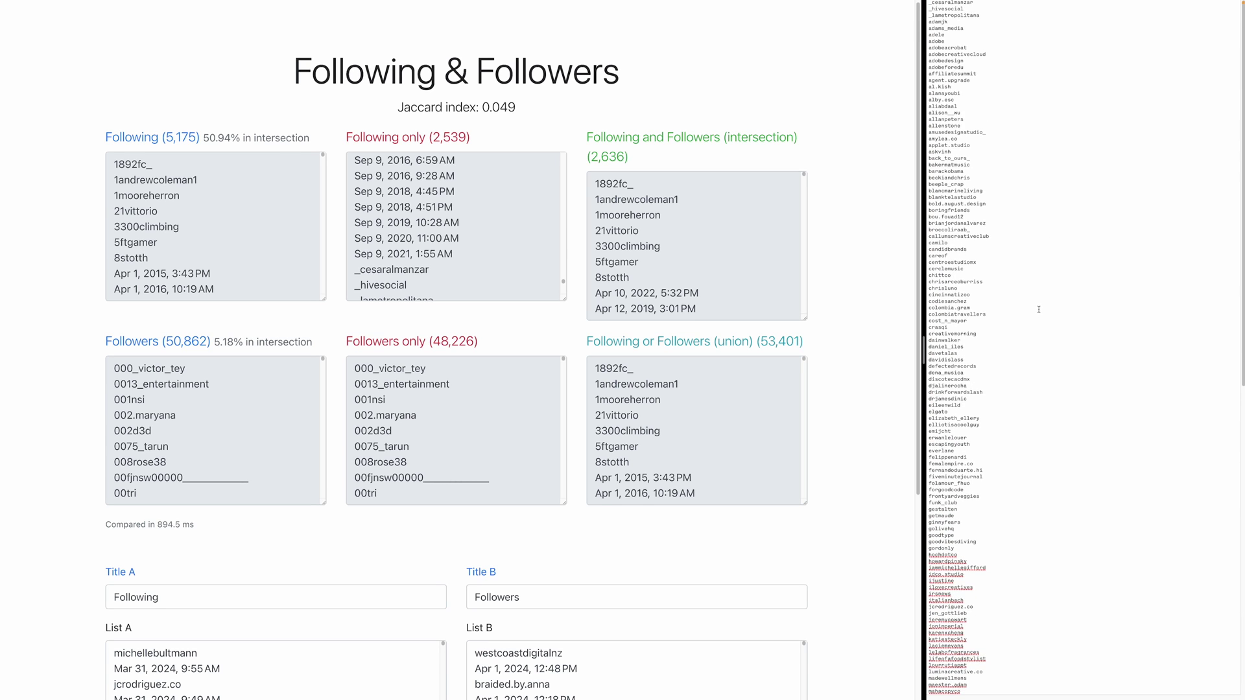